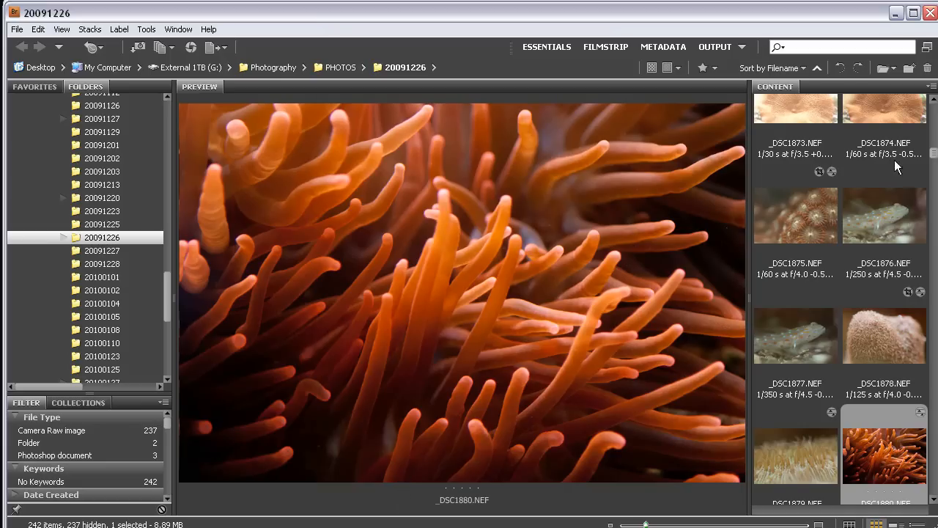
Preview _DSC1874, then select the coral polyp photo _DSC1875.NEF in Bridge
left_click(895, 115)
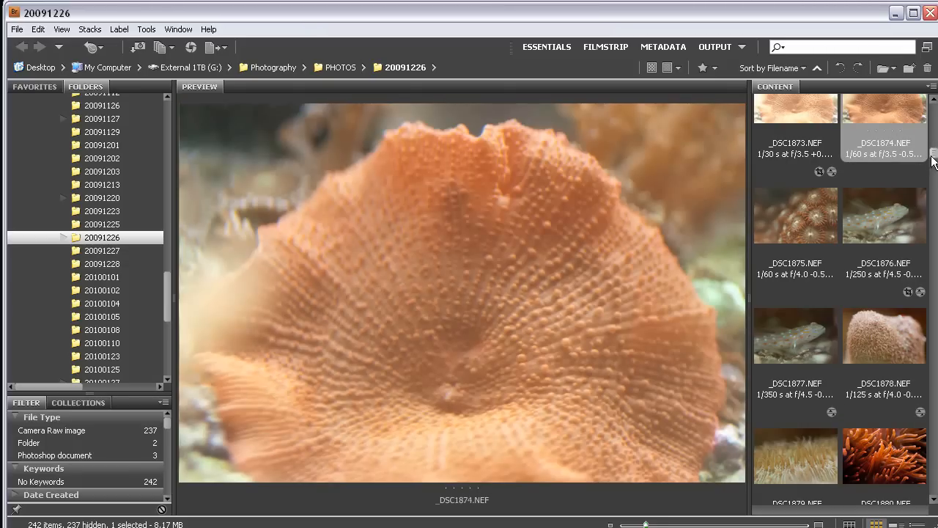
left_click_drag(936, 154, 935, 155)
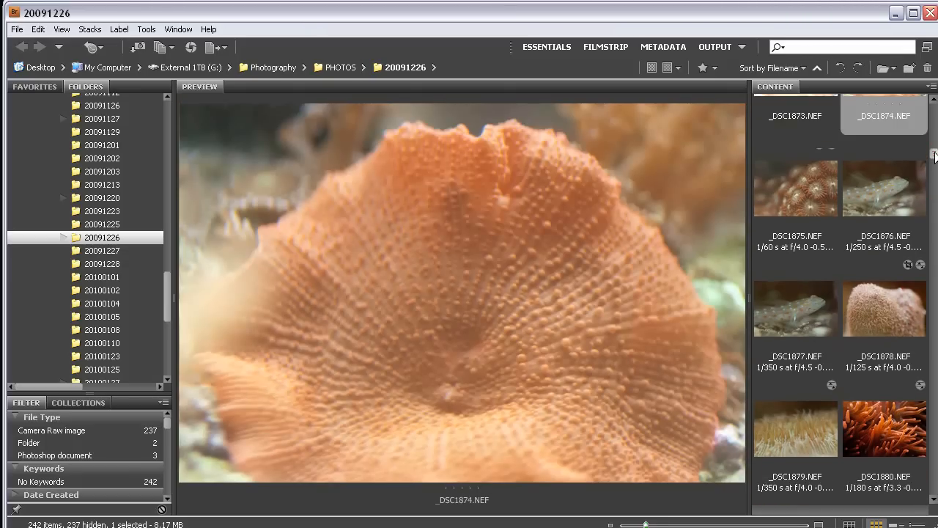
left_click(819, 183)
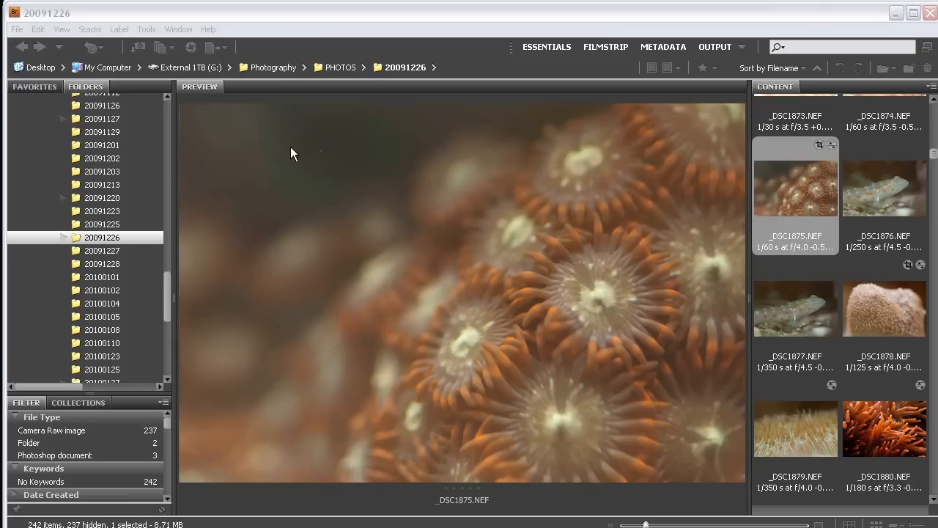
Bring the photo browser back into focus before opening the raw file
left_click(197, 50)
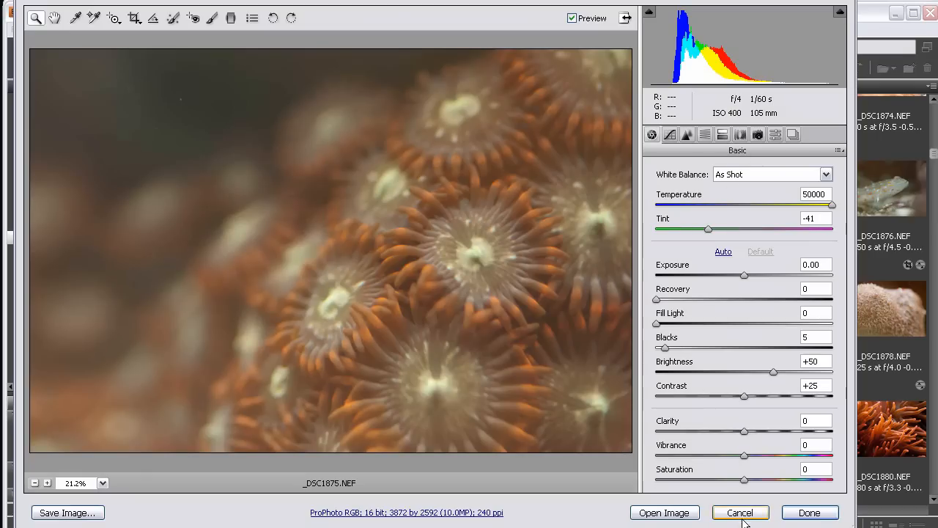
Open _DSC1875.NEF from Camera Raw into Photoshop and show its Histogram panel
left_click(676, 517)
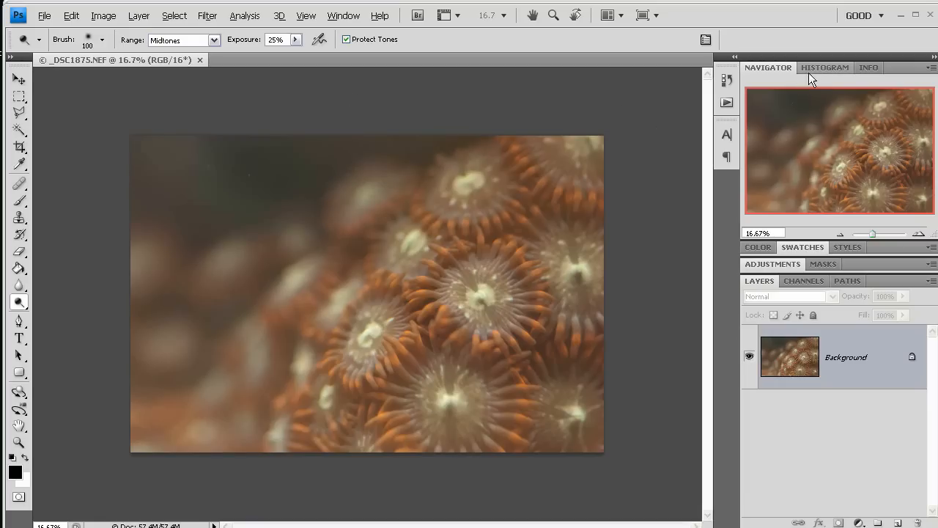
left_click(821, 67)
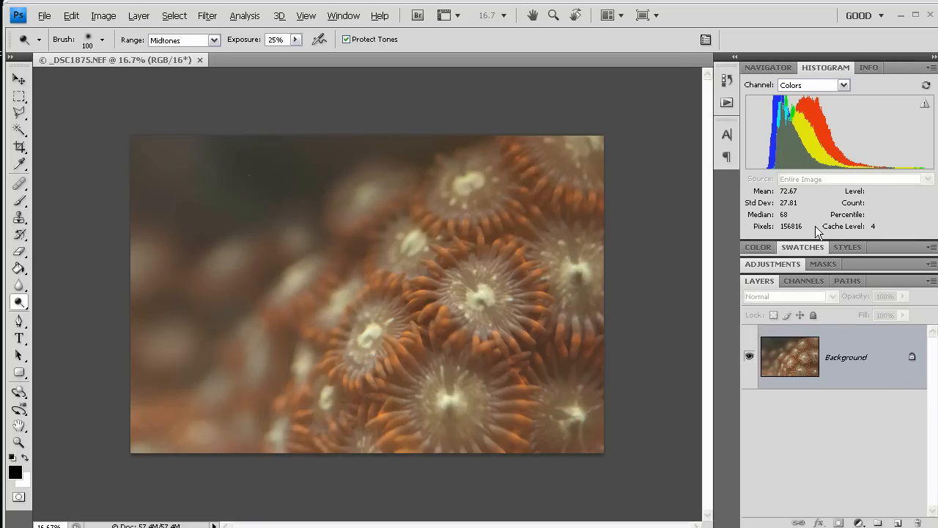
Add a Curves adjustment layer over the Background and select its black point
left_click(858, 522)
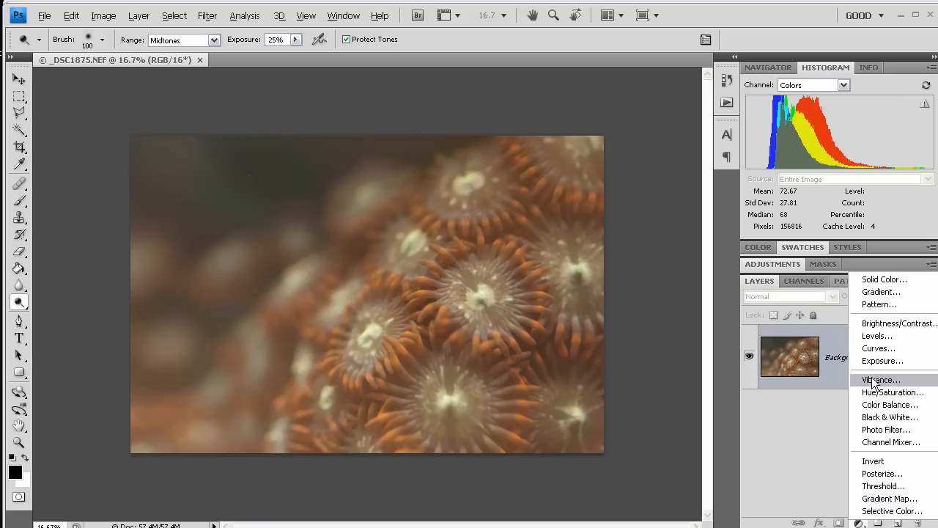
left_click(881, 349)
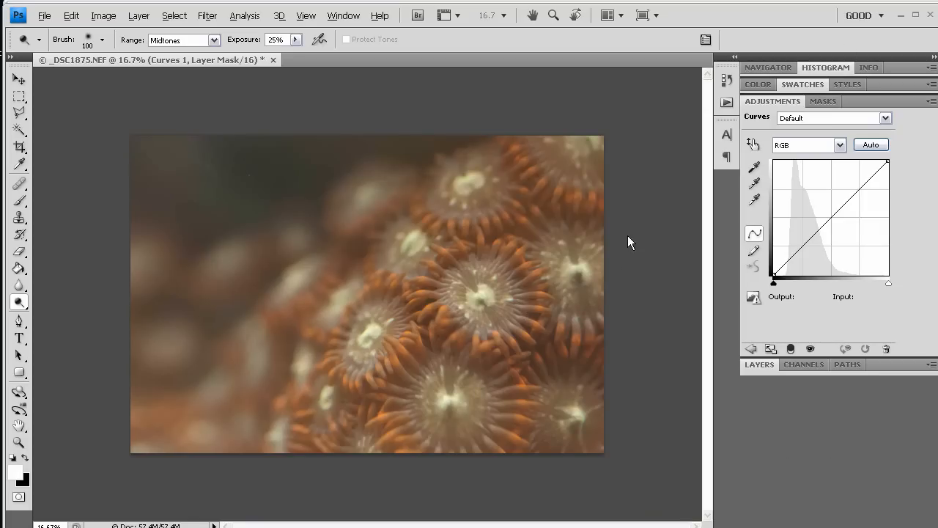
left_click(773, 283)
Start dragging the curve's black point right with the Alt clipping preview shown
left_click_drag(775, 283, 783, 285)
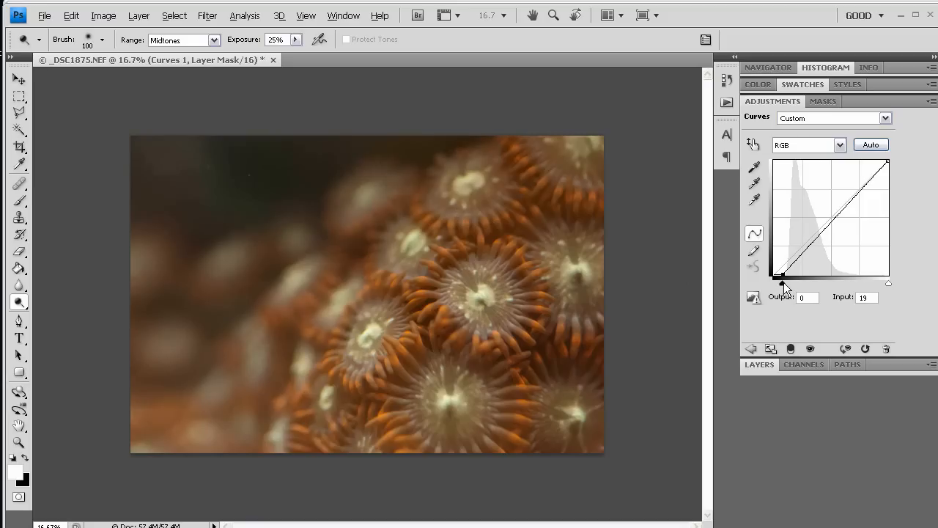
Settle the black point at input 31, just short of shadow clipping, and leave the preview
left_click_drag(782, 283, 784, 283, "alt")
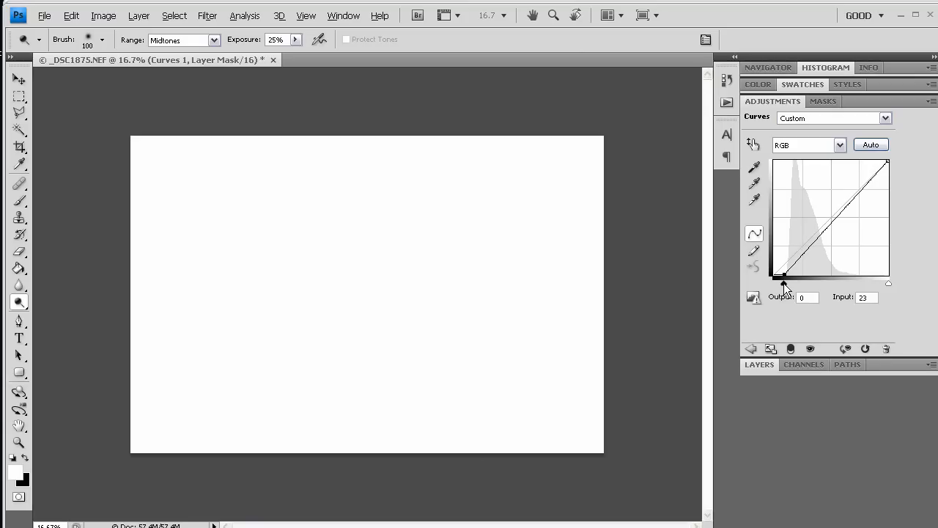
left_click_drag(783, 283, 795, 281)
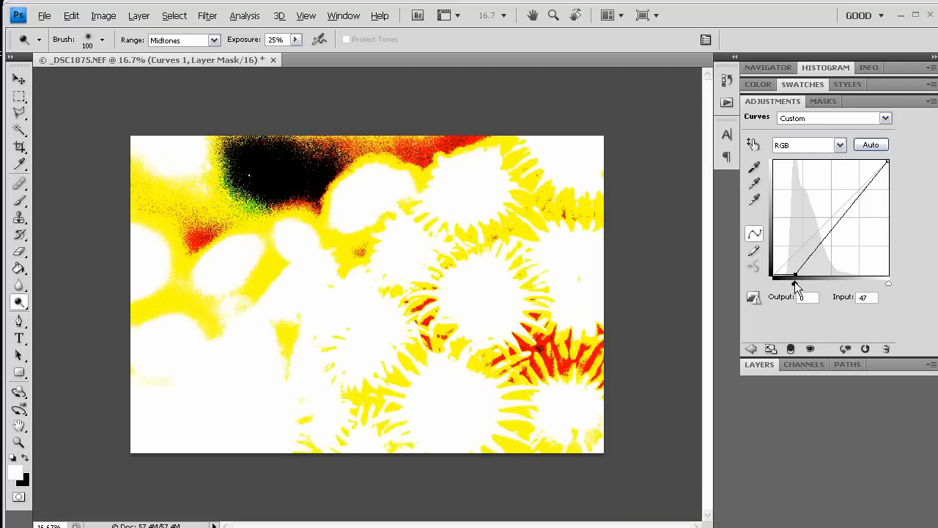
mouse_move(795, 281)
left_mouse_down()
mouse_move(816, 283)
mouse_move(791, 286)
left_mouse_up()
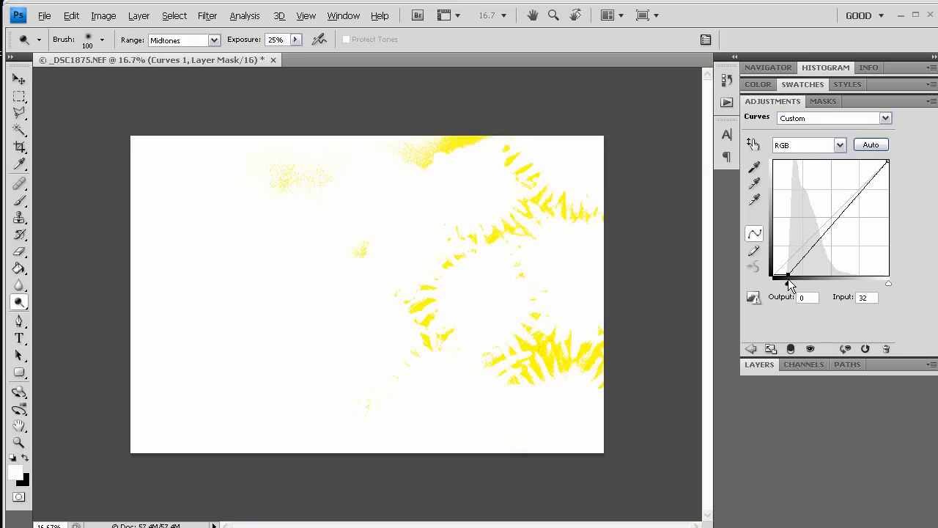
left_click_drag(790, 285, 789, 285)
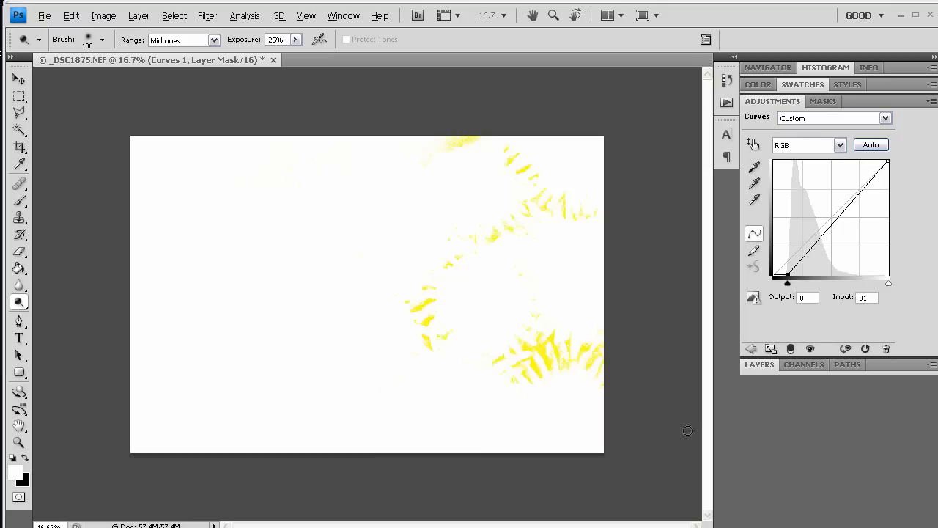
key("alt")
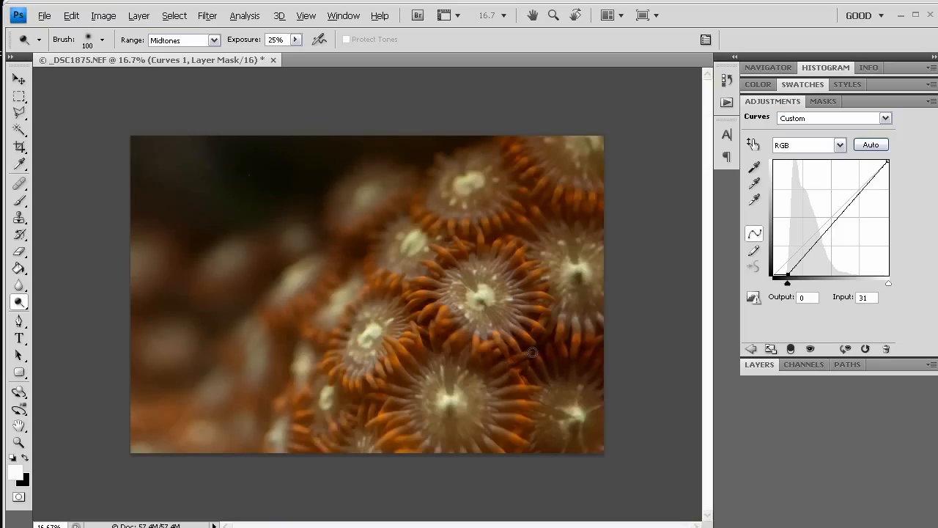
Pull the curve's white point slightly inward to brighten the polyp highlights
left_click(889, 283)
left_click_drag(888, 281, 884, 283)
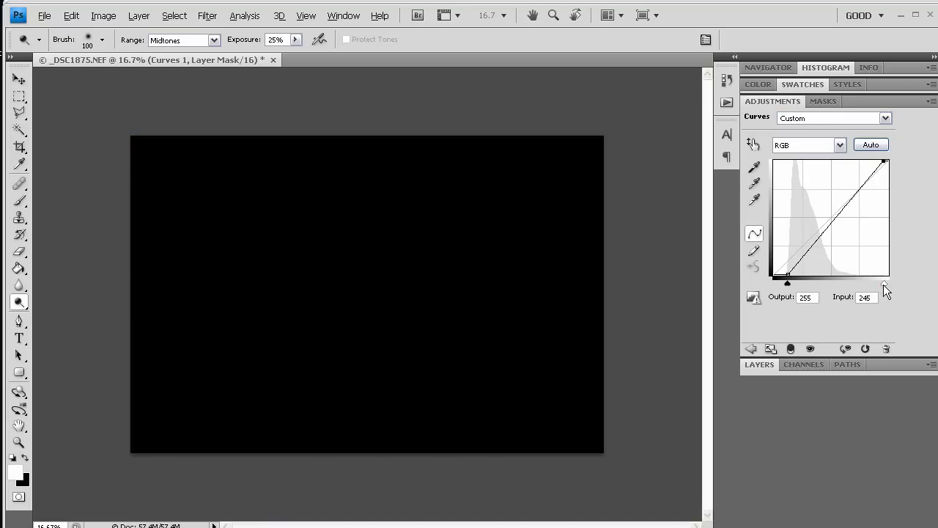
left_click_drag(884, 283, 880, 283)
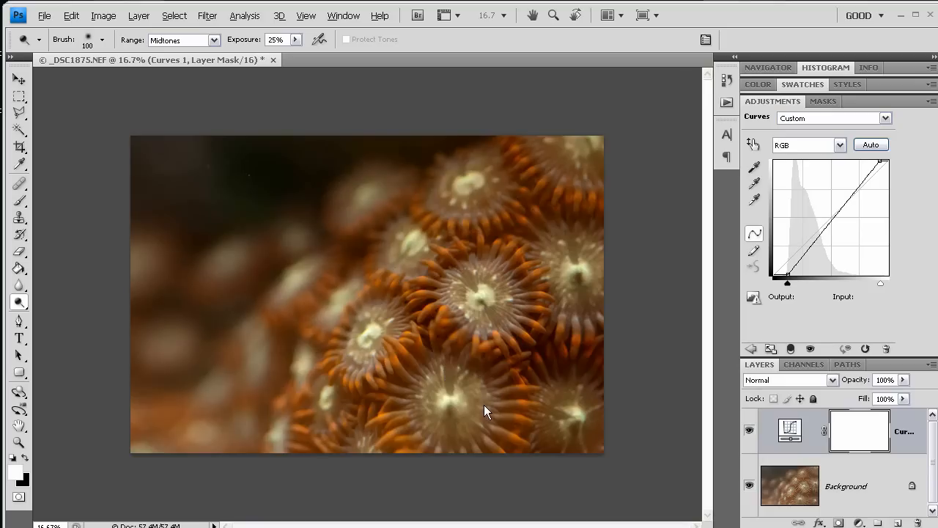
Bend the curve into an S: lift an upper-midtone point and lower a new shadow point
left_click(843, 206)
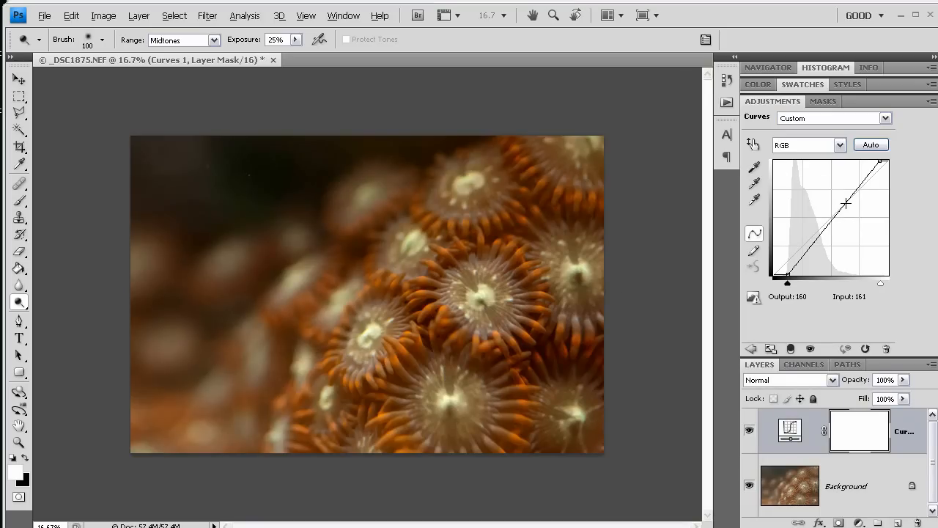
left_click(844, 206)
left_click_drag(844, 206, 843, 200)
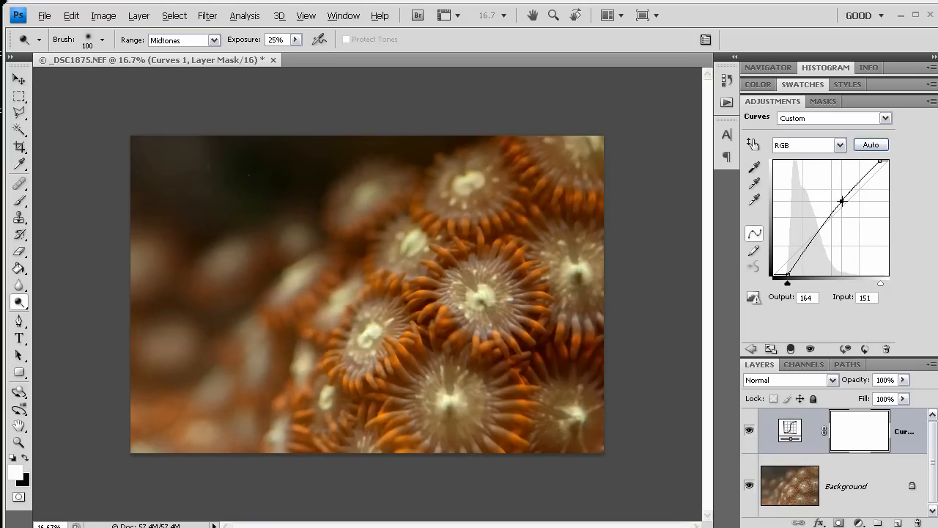
left_click_drag(842, 201, 842, 199)
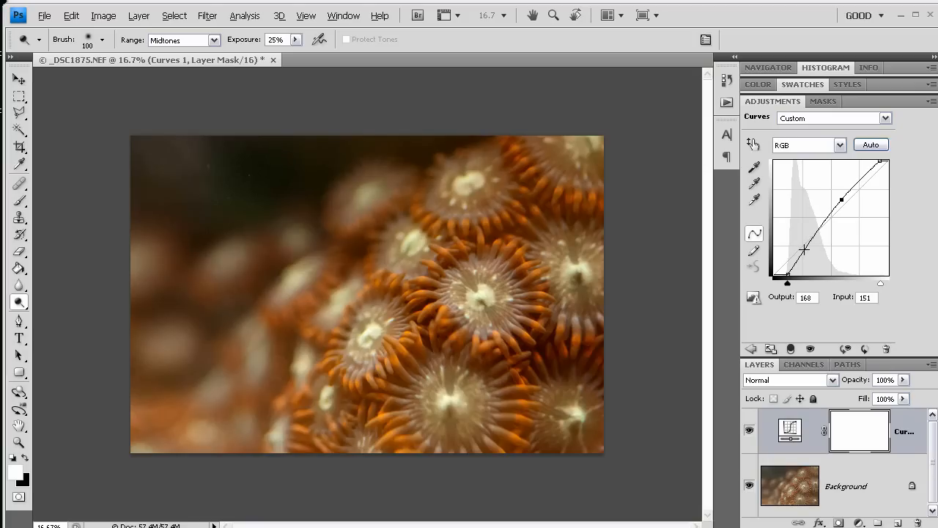
left_click(804, 249)
left_click_drag(804, 250, 805, 253)
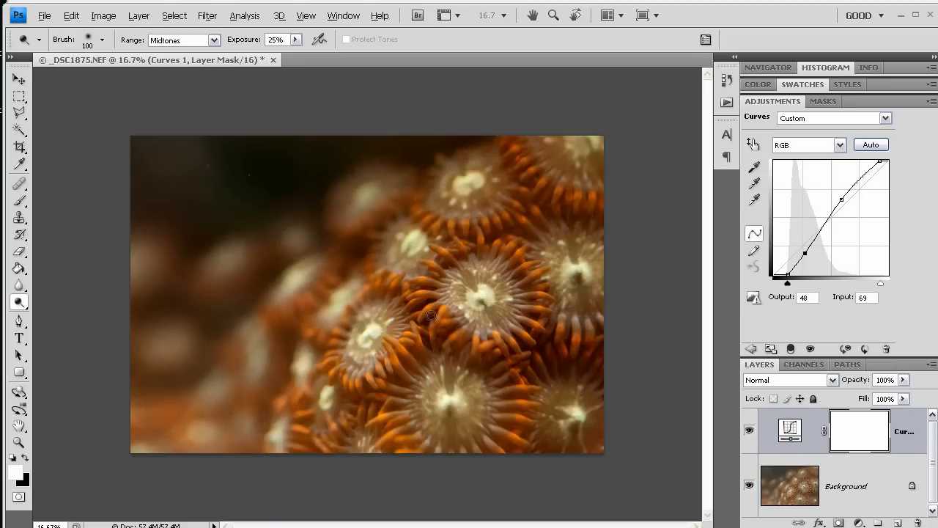
Switch to rectangular selections, swap colours and target the layer rather than its mask
key("m")
key("ctrl+grave")
key("d")
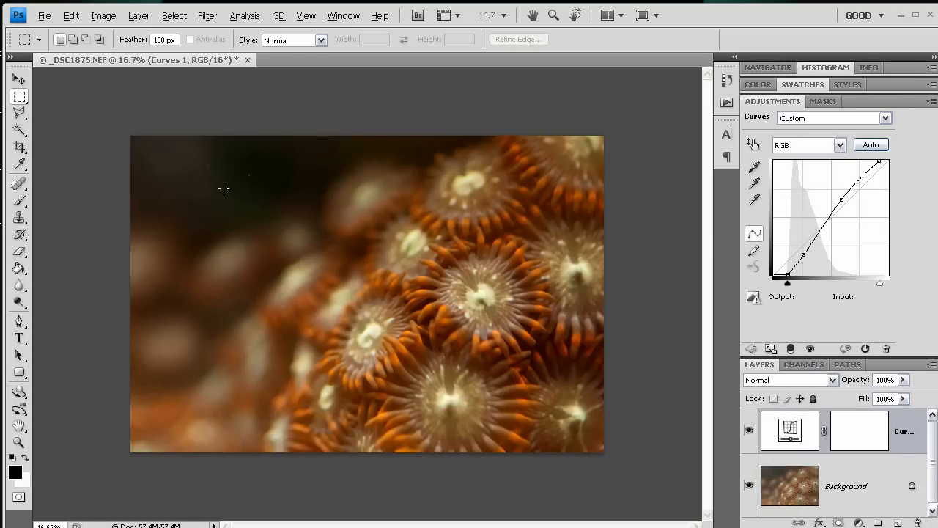
Activate the Background layer, pick the Spot Healing Brush and zoom into the image
left_click(849, 474)
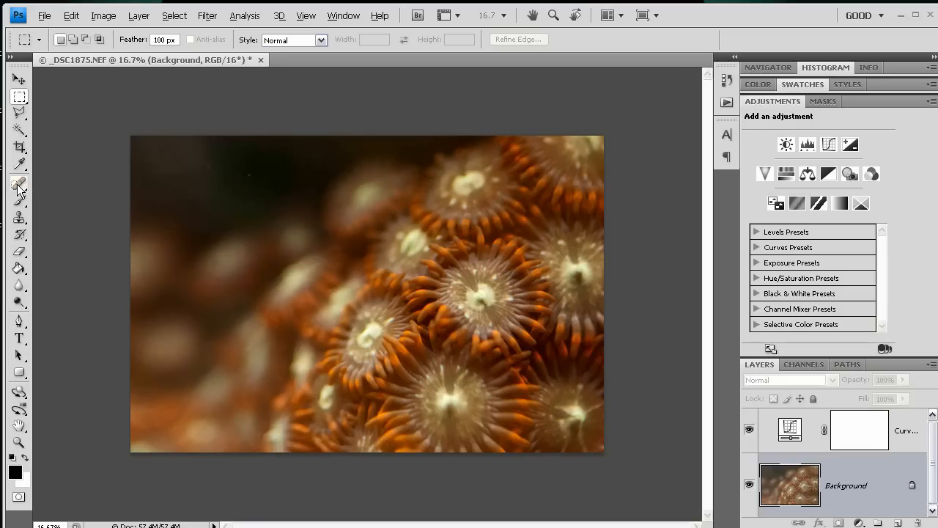
left_click_drag(18, 190, 112, 188)
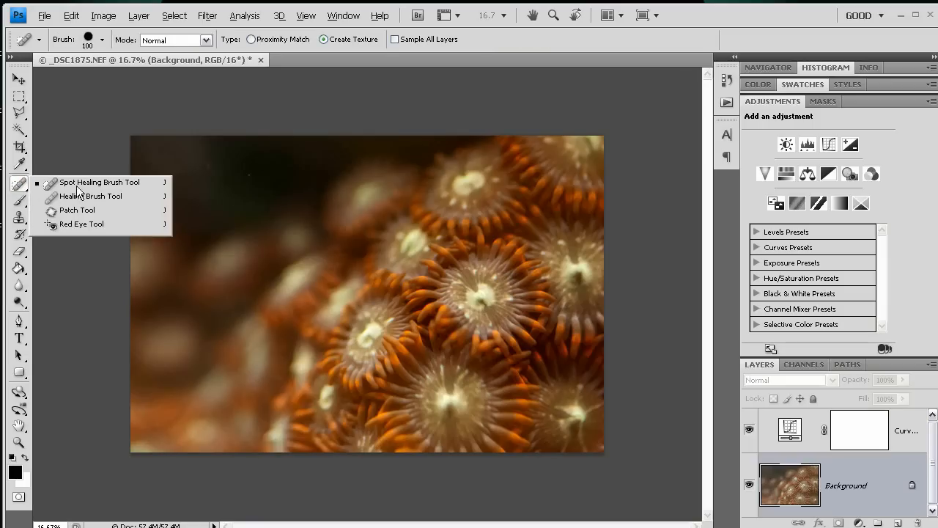
left_click(112, 187)
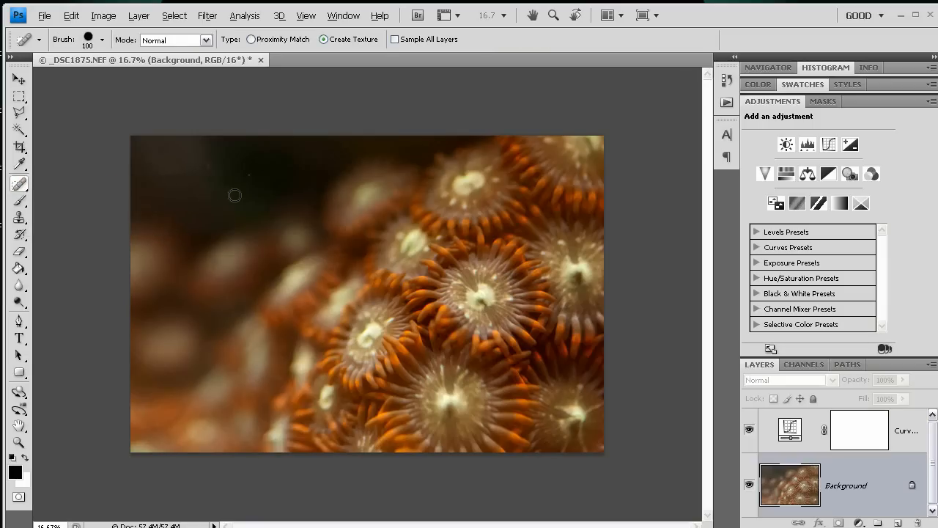
key("ctrl+plus")
key("ctrl+plus")
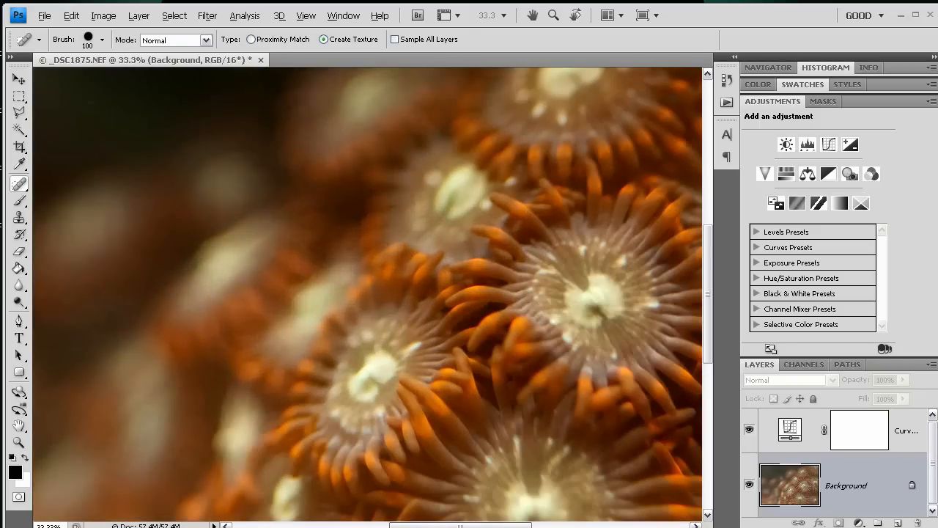
left_click_drag(235, 195, 490, 492)
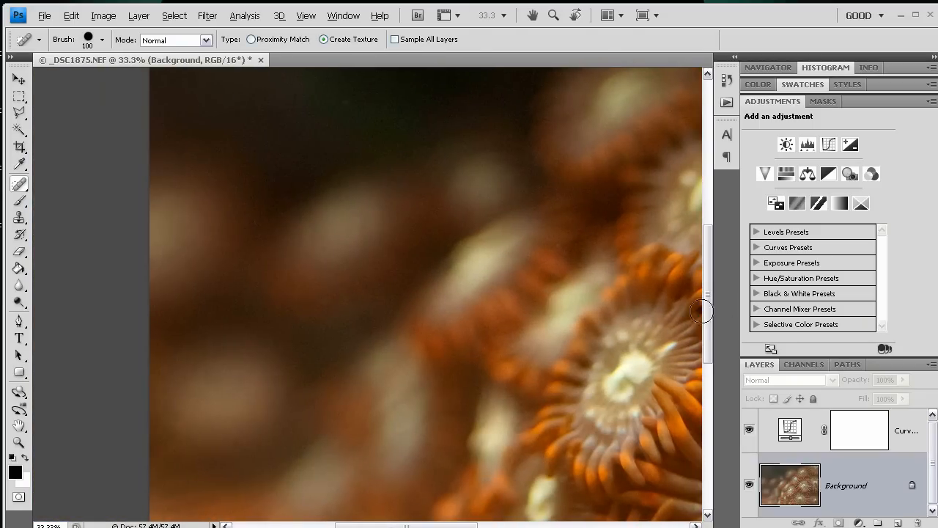
left_click_drag(709, 318, 709, 267)
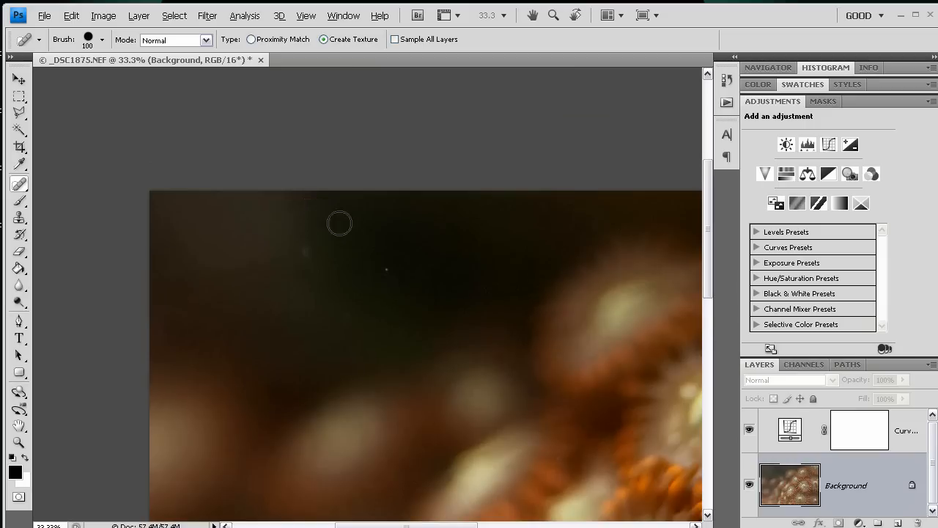
Heal six dust specks across the dark top-left corner of the backdrop
left_click(387, 270)
left_click(445, 306)
left_click(341, 317)
left_click(305, 253)
left_click(288, 305)
left_click(440, 306)
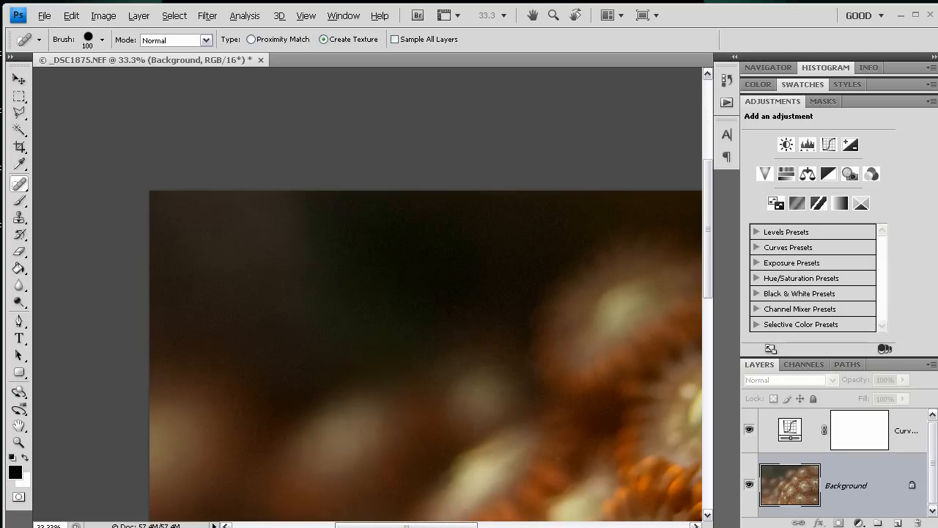
left_click_drag(430, 525, 463, 526)
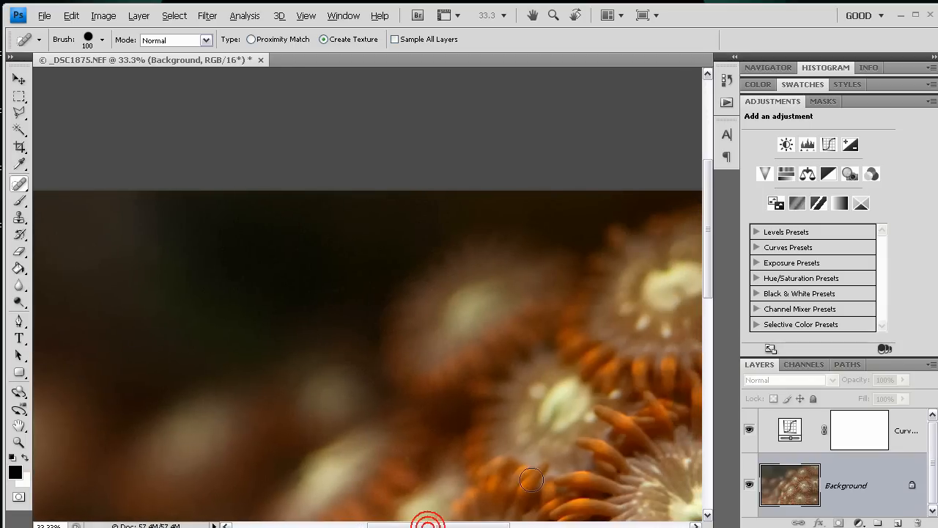
Zoom out to fit the whole photo and choose the Rectangular Marquee with 100 px feather
key("ctrl+minus")
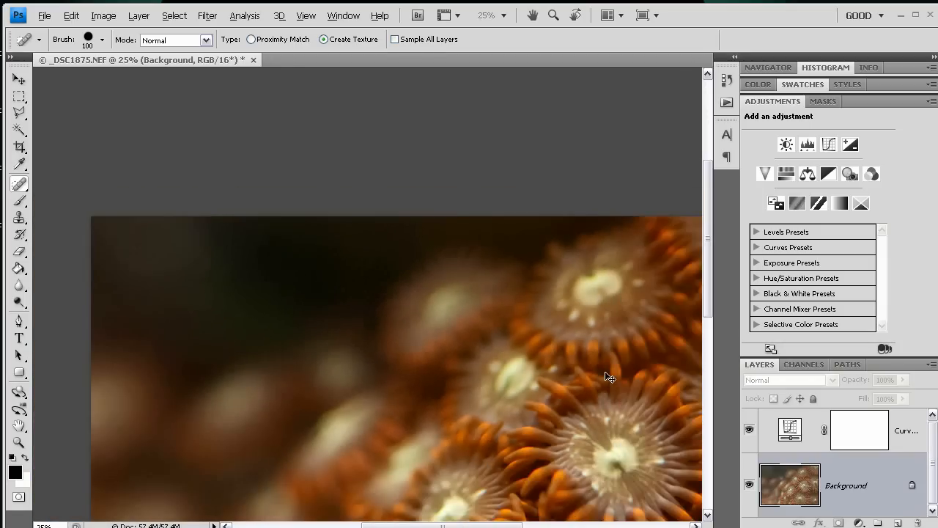
key("ctrl+minus")
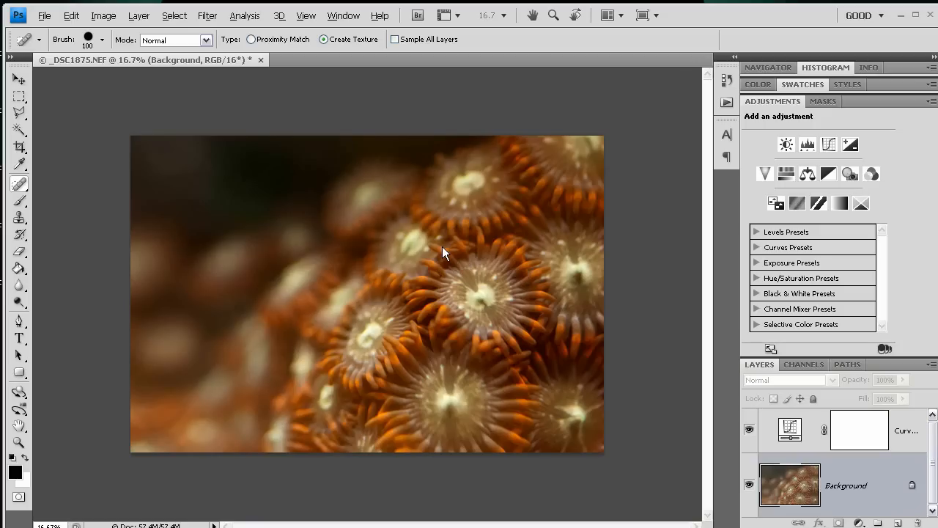
left_click(20, 98)
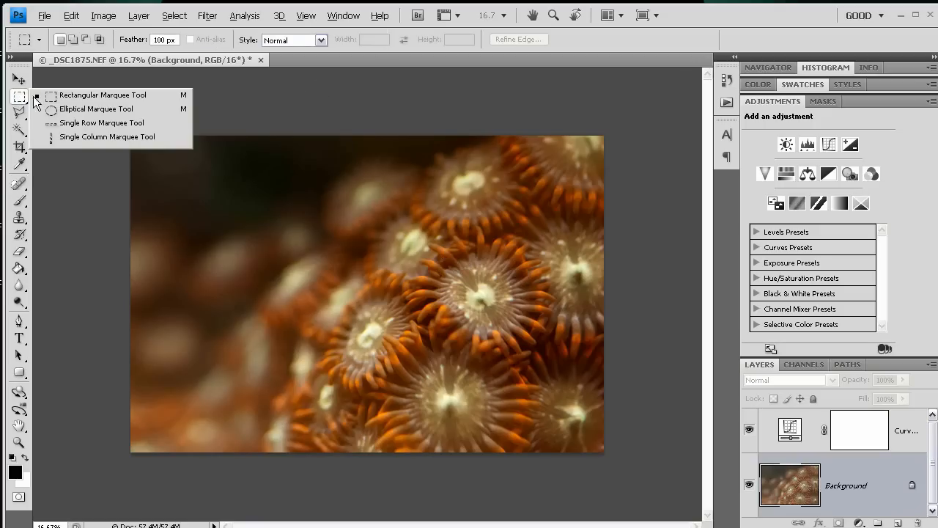
left_click(86, 95)
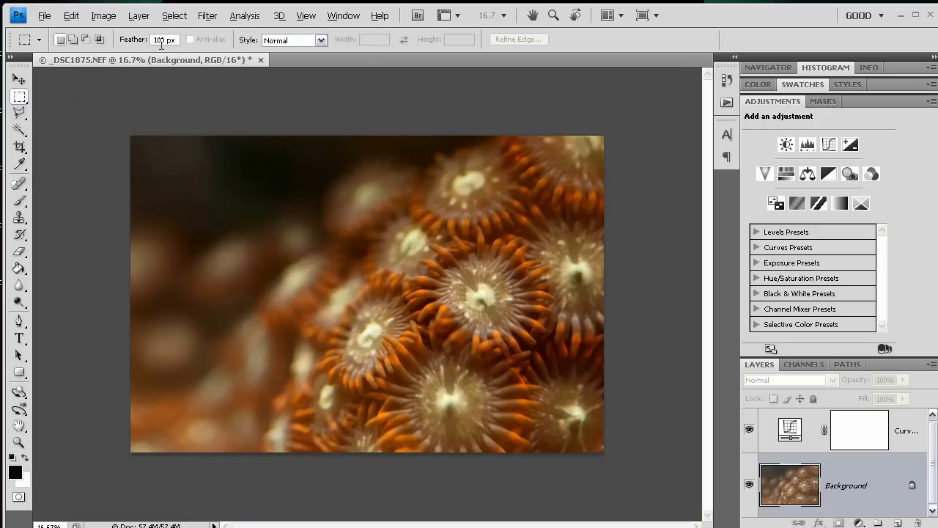